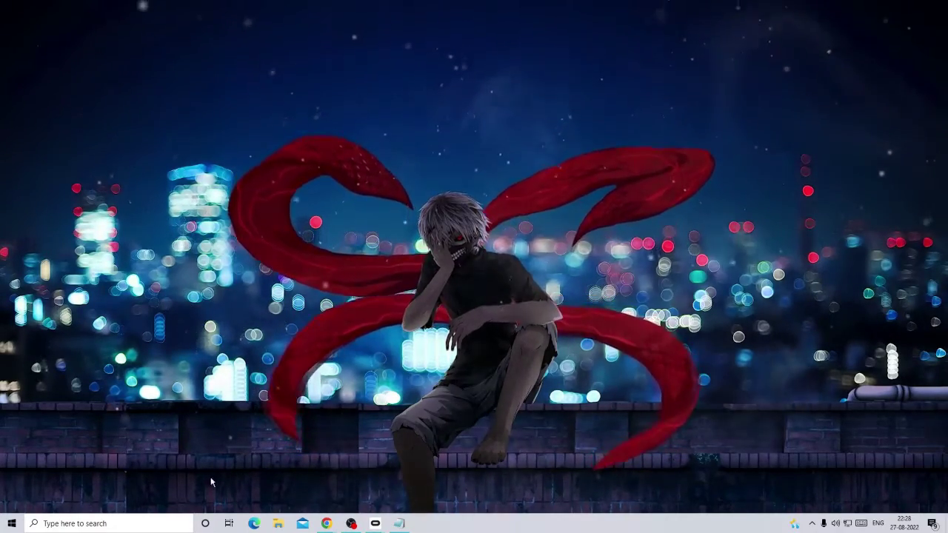
Open File Explorer and go to the Windows folder on Local Disk (C:).
left_click(278, 523)
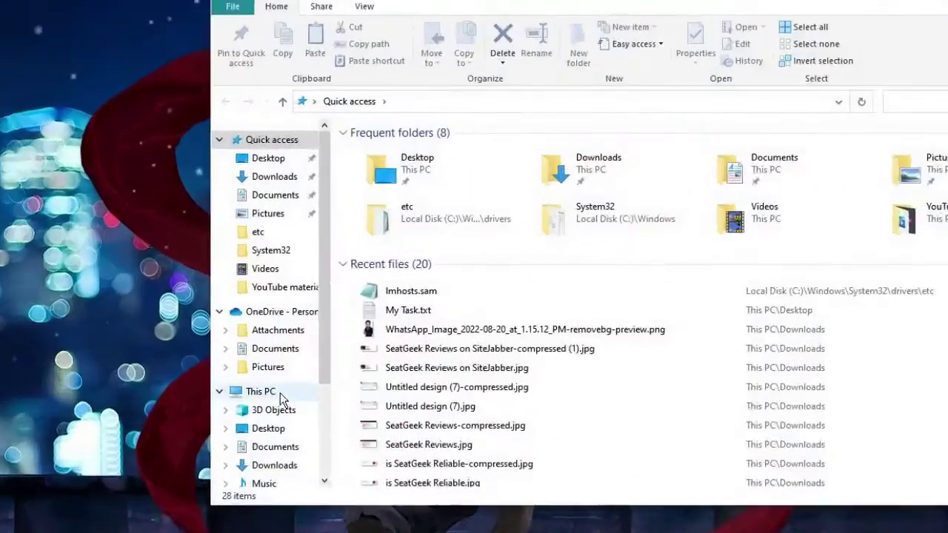
left_click(338, 346)
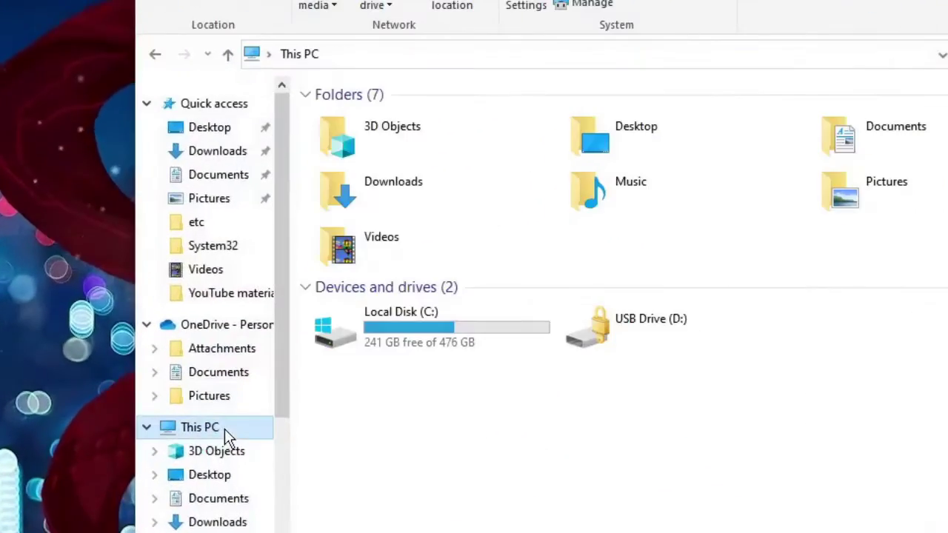
double_click(439, 324)
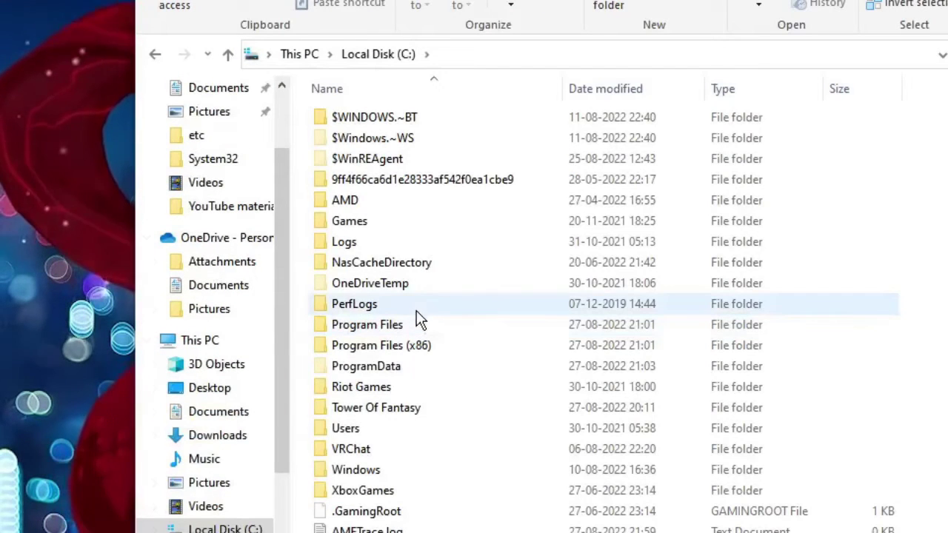
left_click(407, 325)
left_click(378, 471)
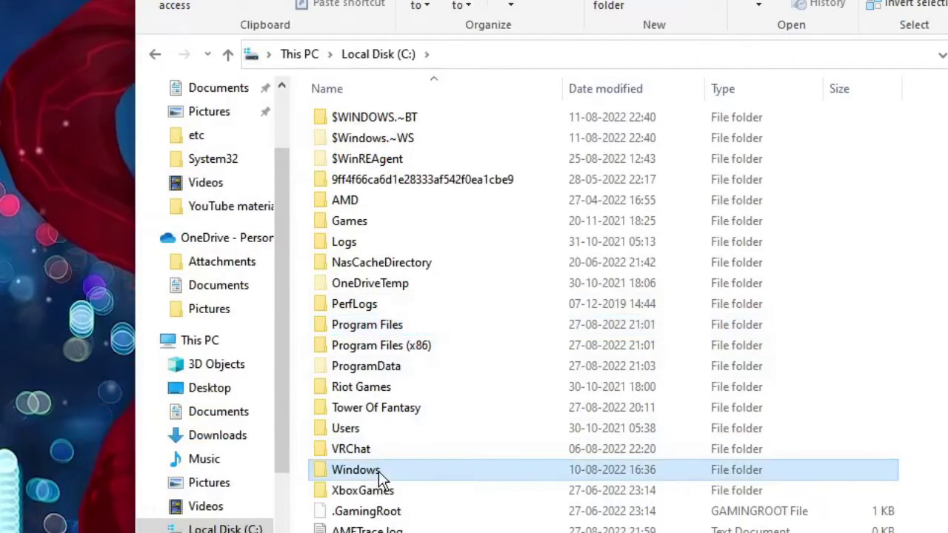
double_click(378, 471)
Find the System32 folder inside the Windows folder and open it.
left_click(377, 406)
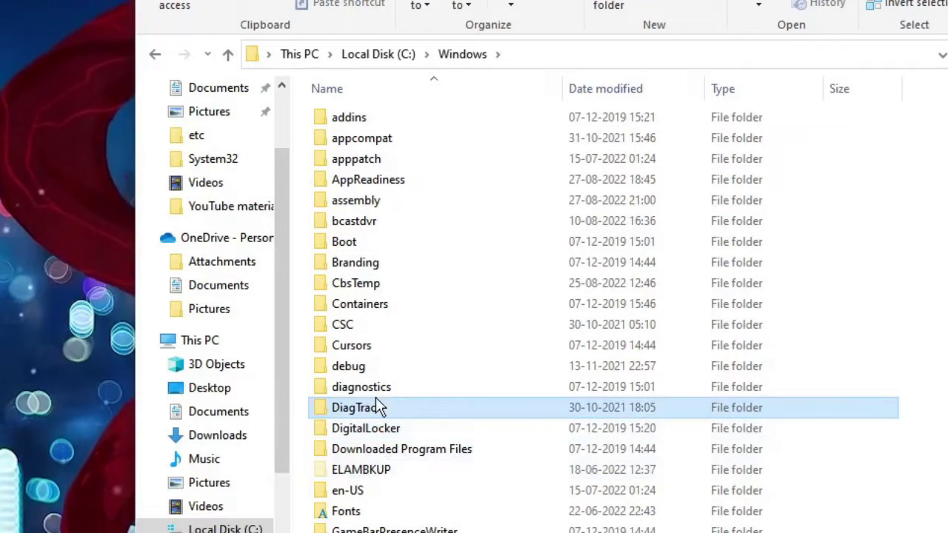
key("s")
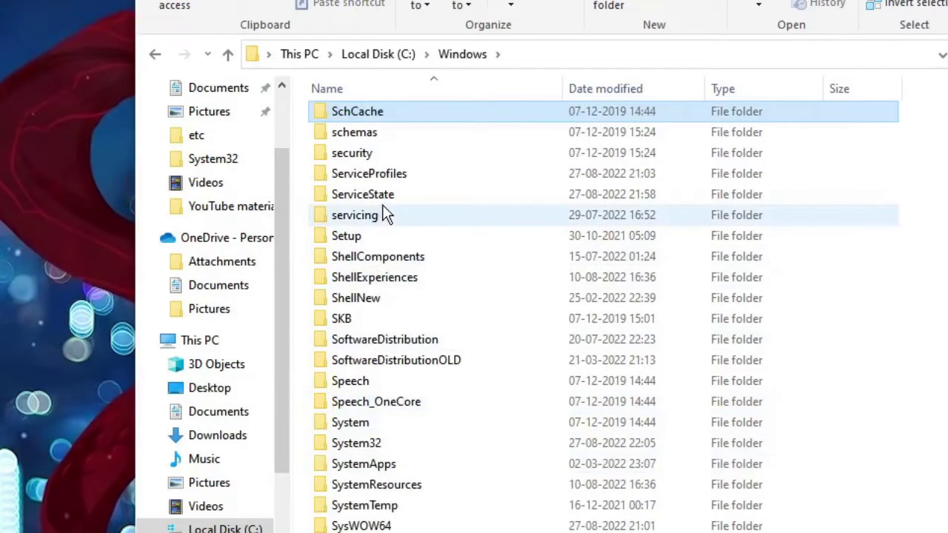
left_click(375, 443)
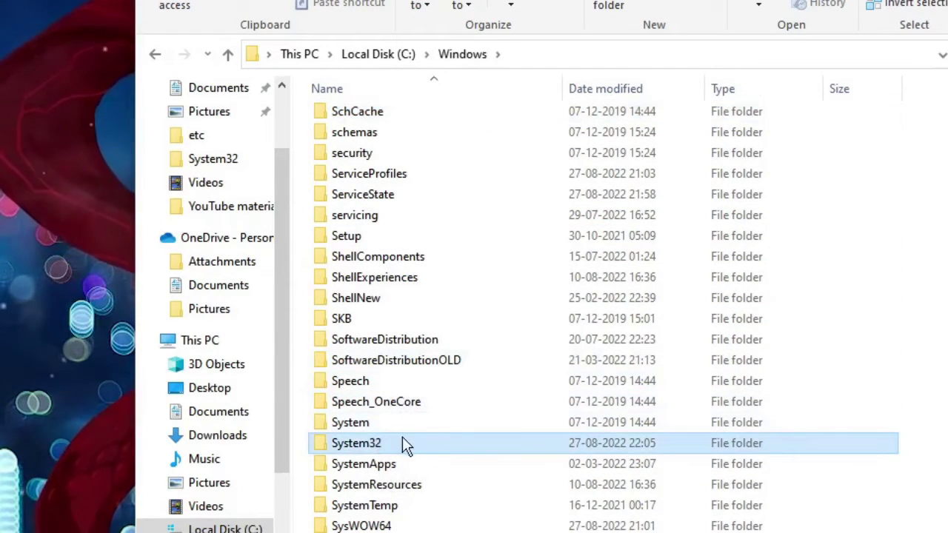
double_click(386, 441)
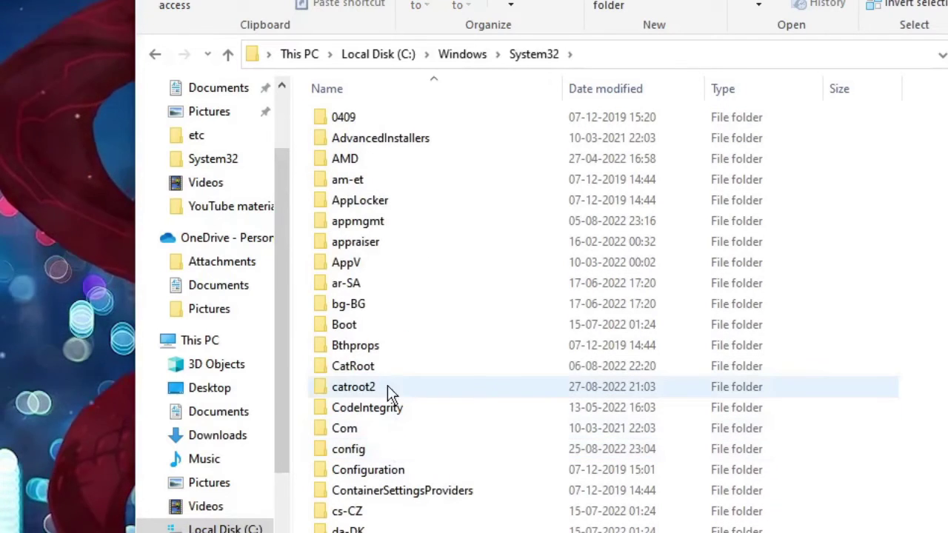
Open the drivers folder inside System32 and go into its etc subfolder.
left_click(387, 361)
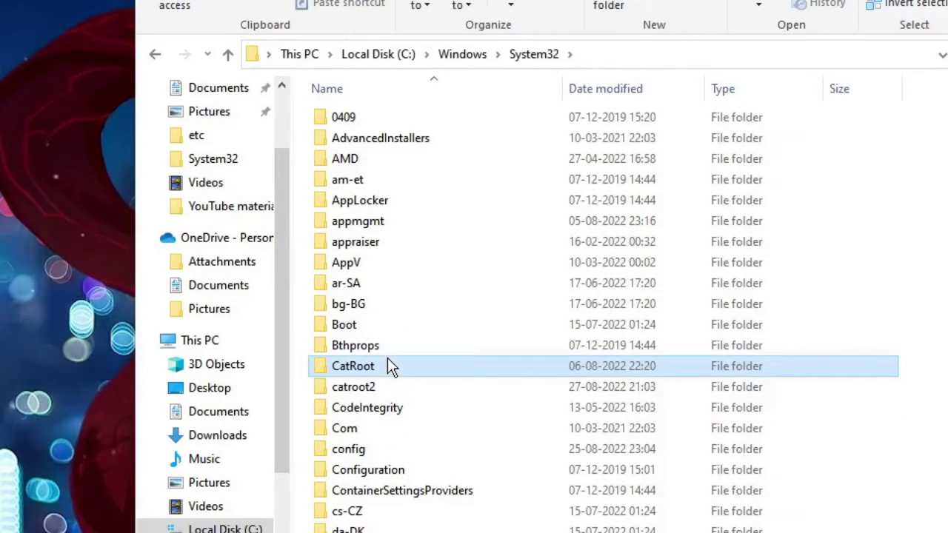
key("d")
scroll(397, 429, "down", 4)
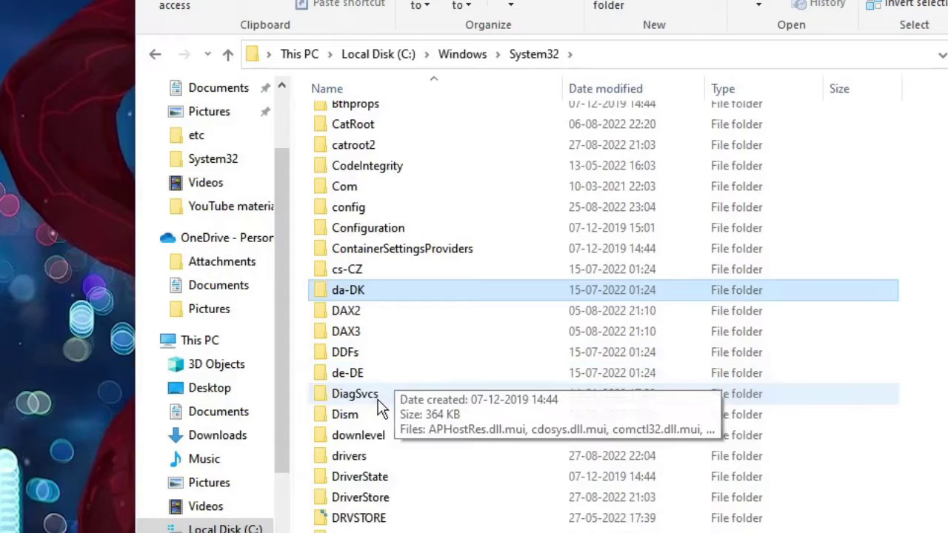
left_click(348, 458)
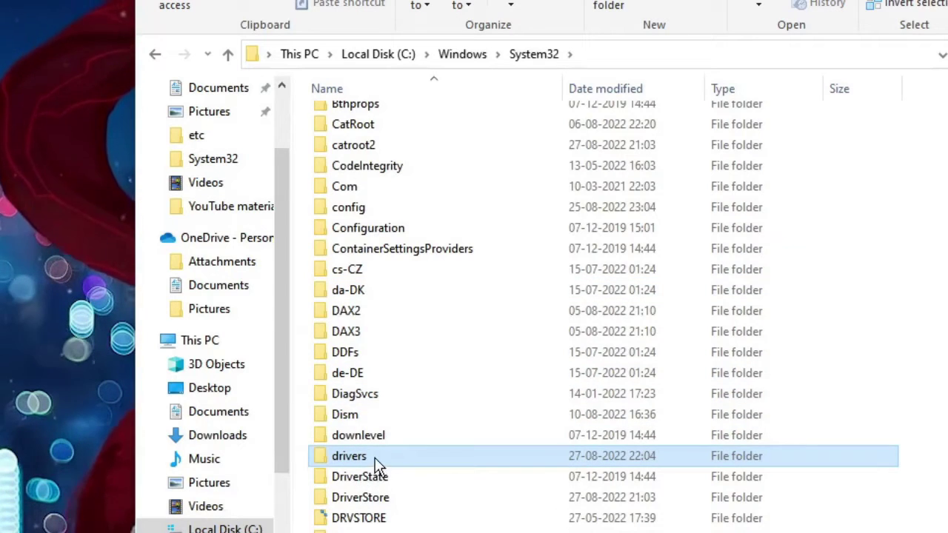
double_click(378, 465)
left_click(346, 164)
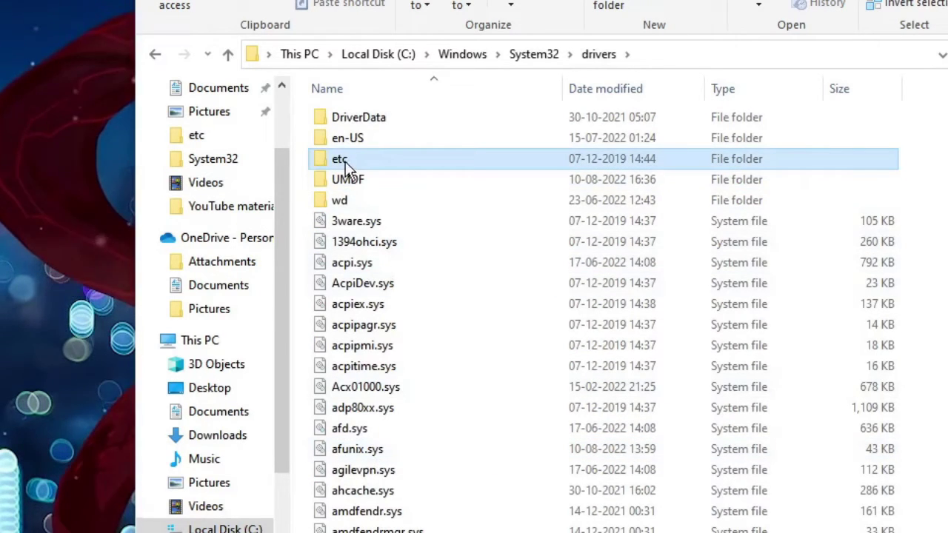
double_click(411, 167)
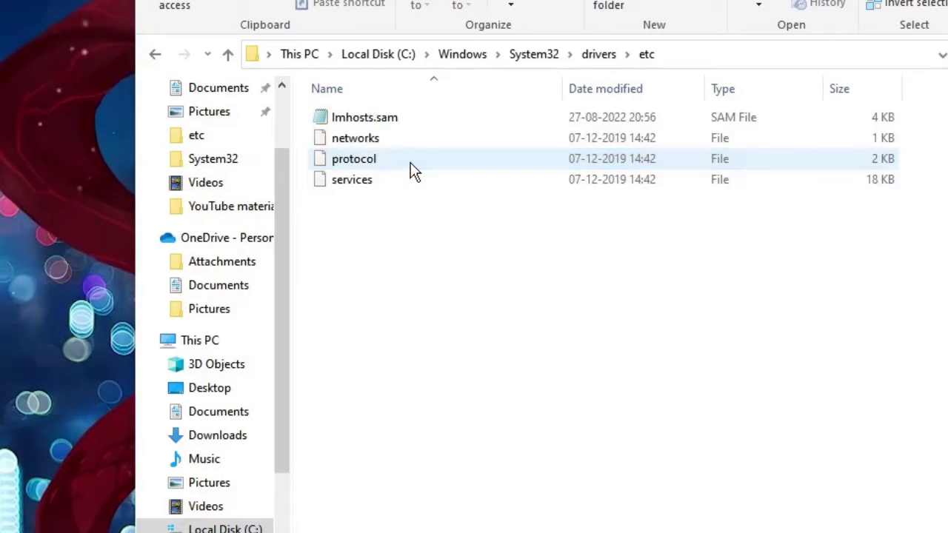
Open the lmhosts.sam file in Notepad and go to the host entries at the end of the file.
double_click(354, 124)
scroll(395, 437, "down", 18)
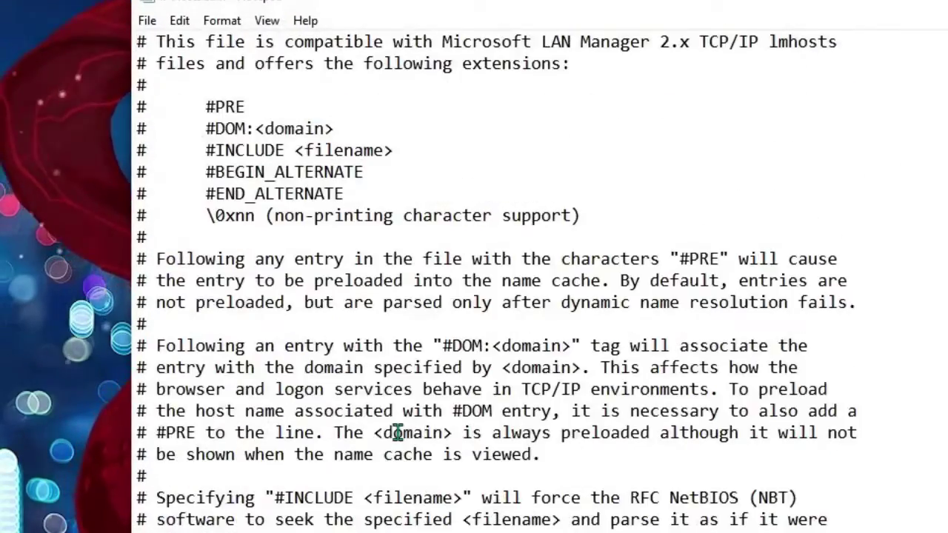
scroll(398, 438, "down", 1)
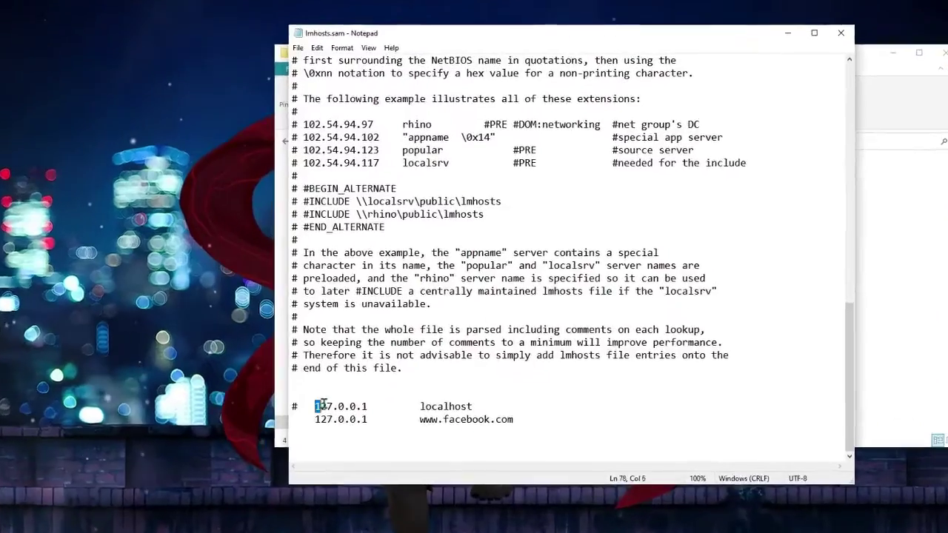
left_click_drag(204, 504, 467, 528)
left_click(284, 488)
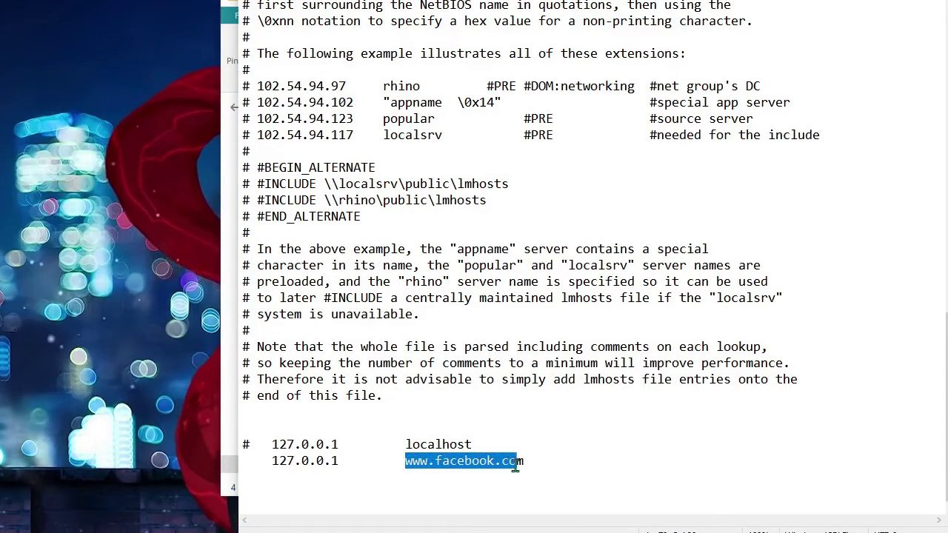
left_click(323, 472)
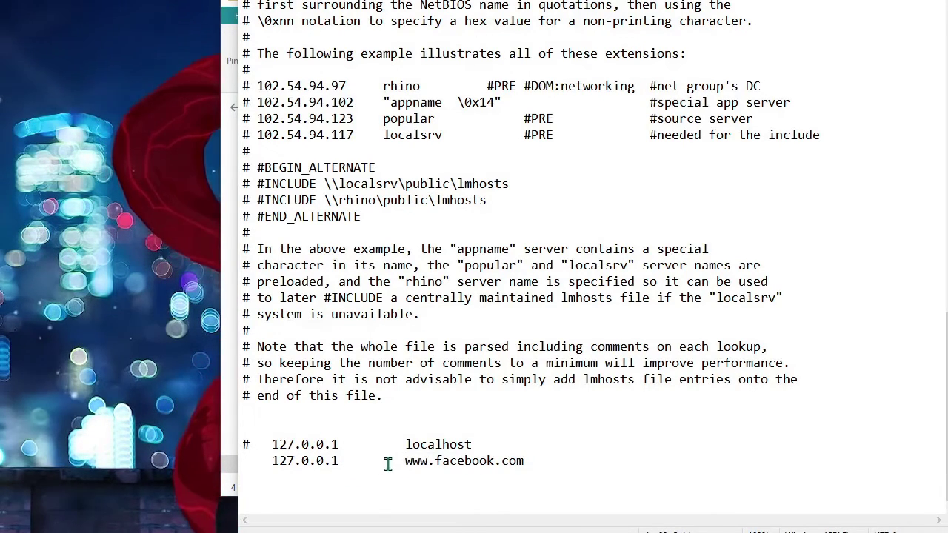
left_click(517, 474)
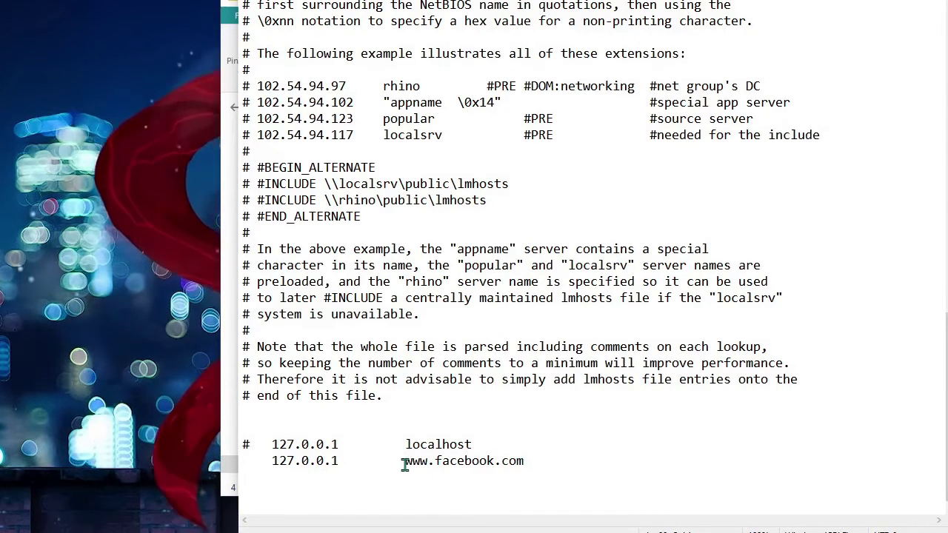
left_click(511, 471)
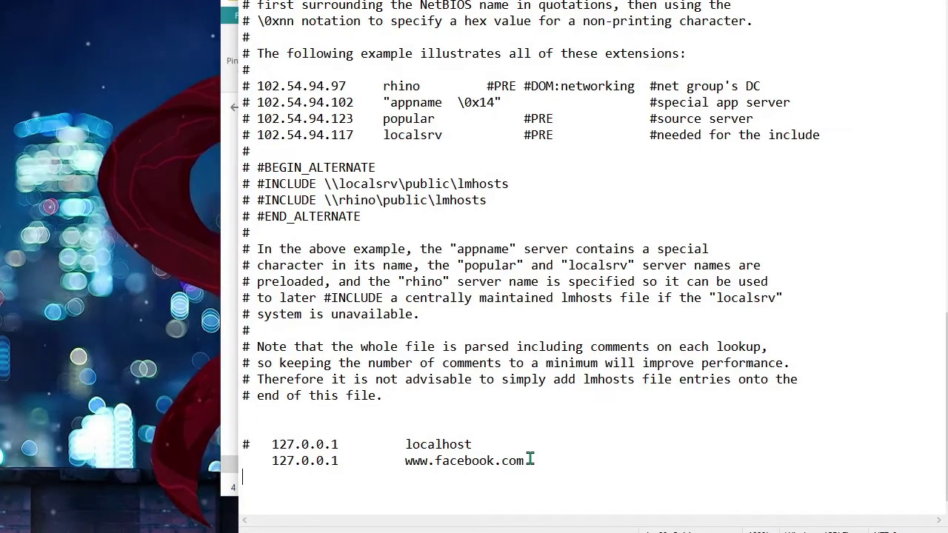
left_click_drag(545, 465, 307, 470)
left_click(276, 468)
left_click(276, 465)
key("shift+End")
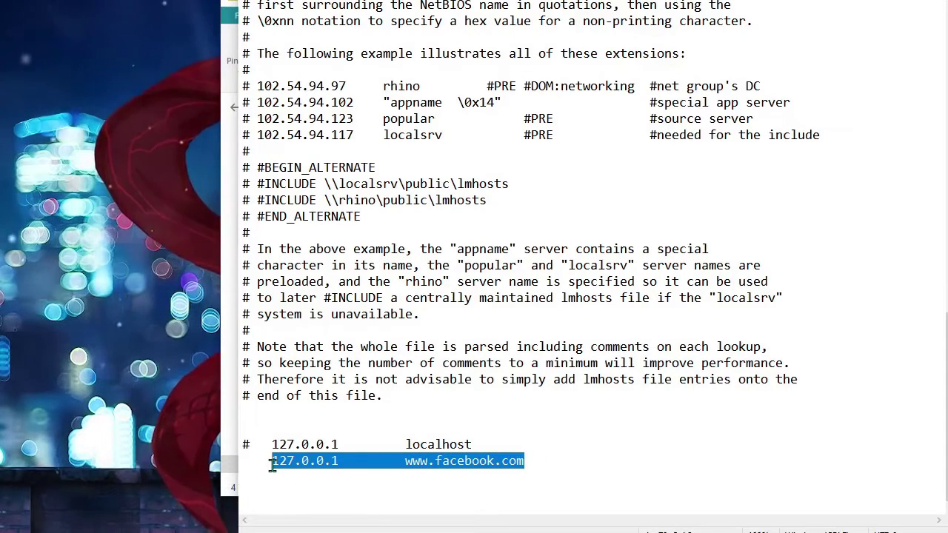
key("Delete")
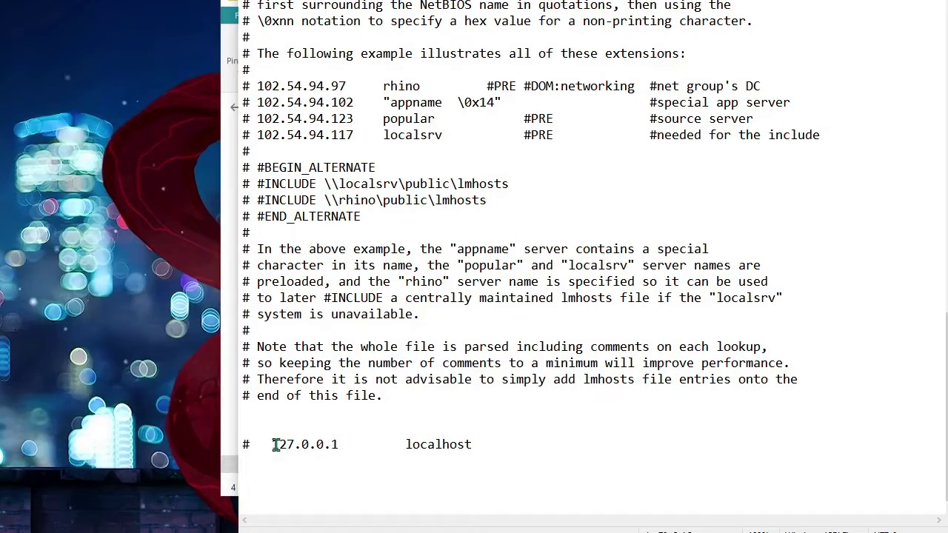
Close lmhosts.sam and save the changes to the file.
left_click_drag(372, 445, 479, 447)
left_click(480, 447)
left_click(391, 467)
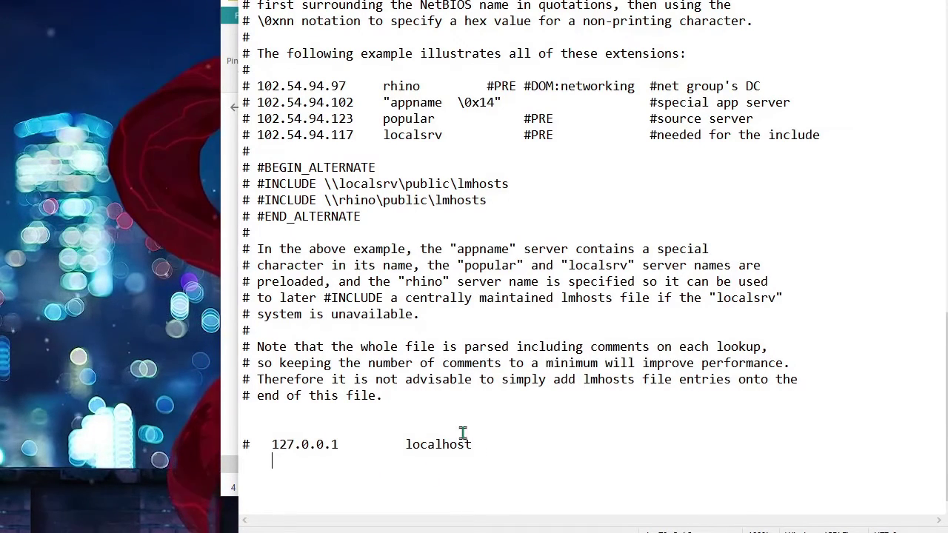
key("alt+F4")
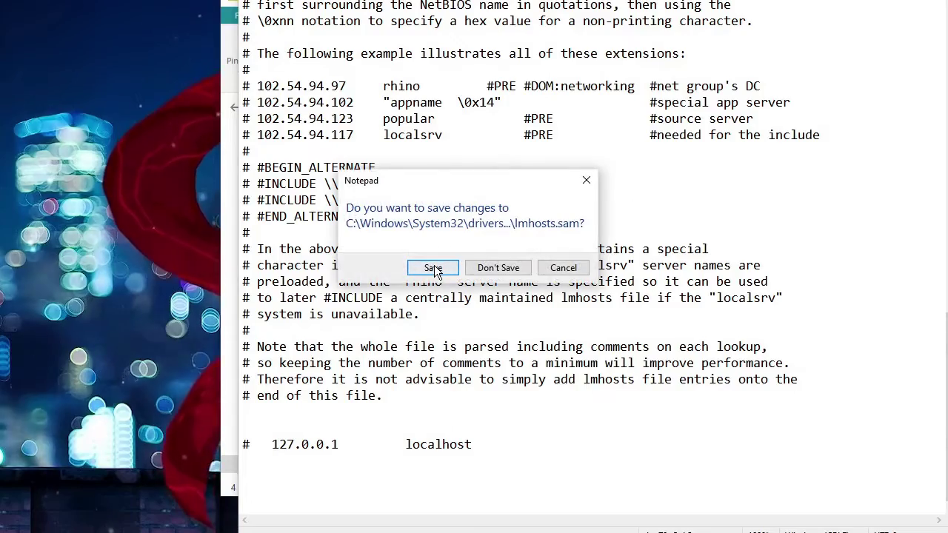
left_click(433, 268)
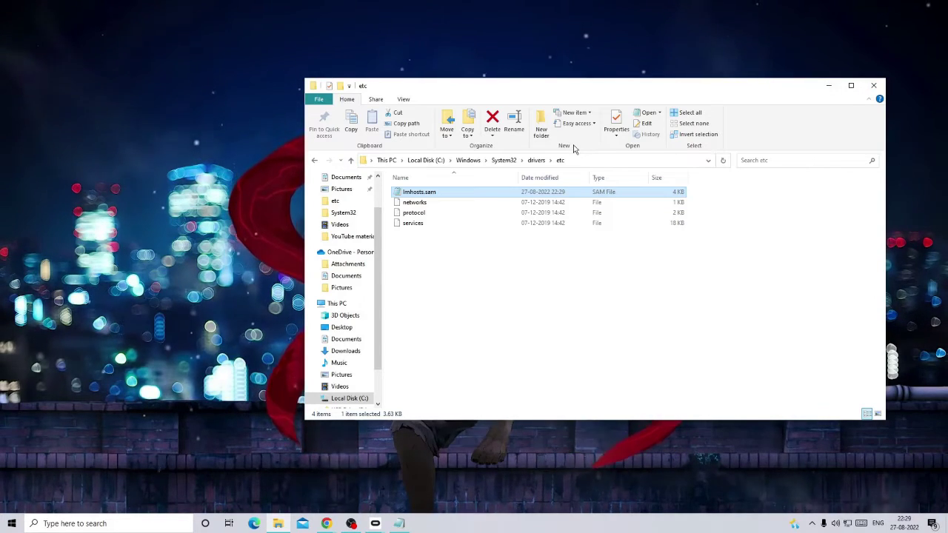
Switch to the Chrome window with the "bbb" search results and open the bbb.org site.
mouse_move(325, 524)
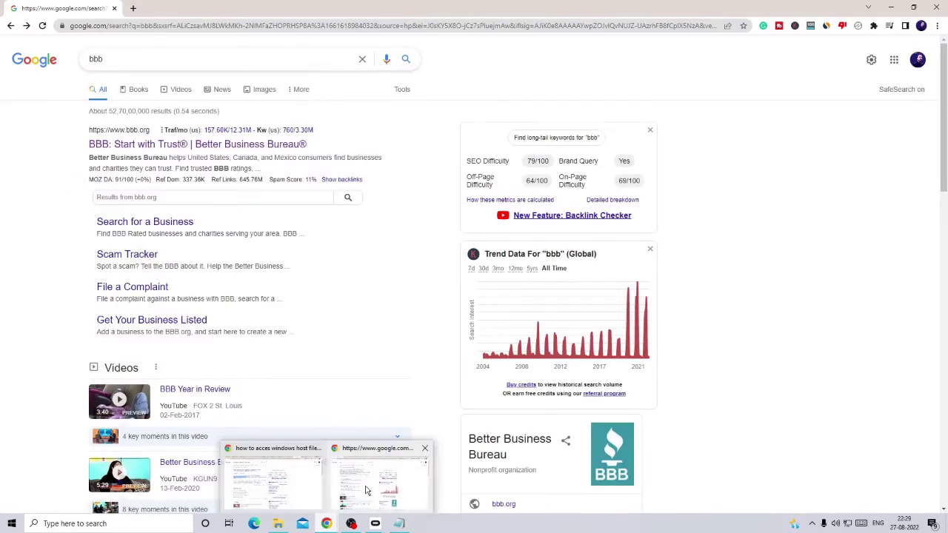
left_click(365, 490)
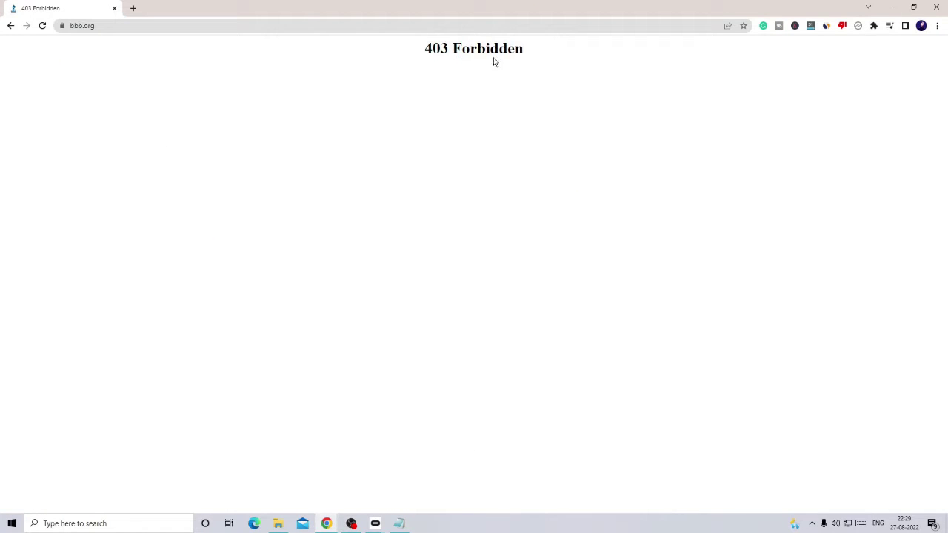
Open Google in a new tab and search for "betternet extension chrome".
left_click(134, 8)
type("g")
key("Return")
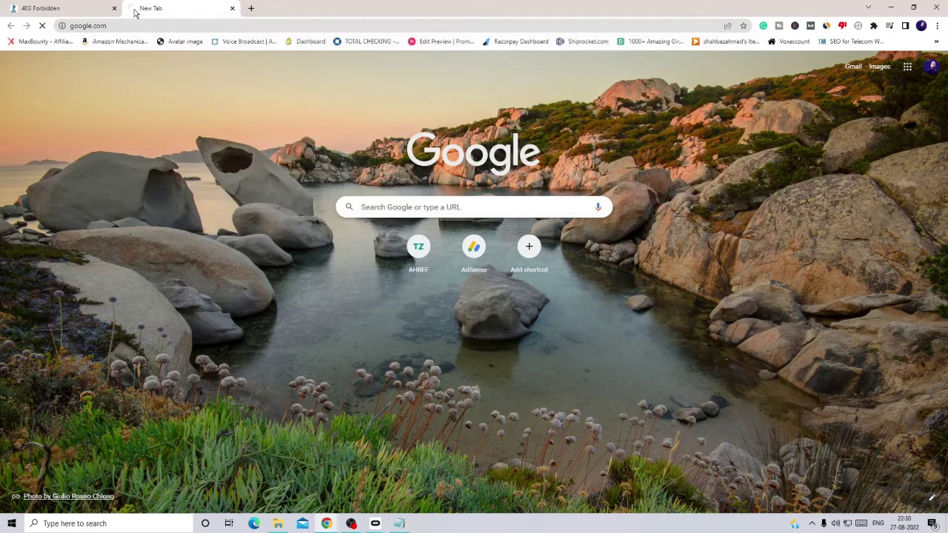
type("be")
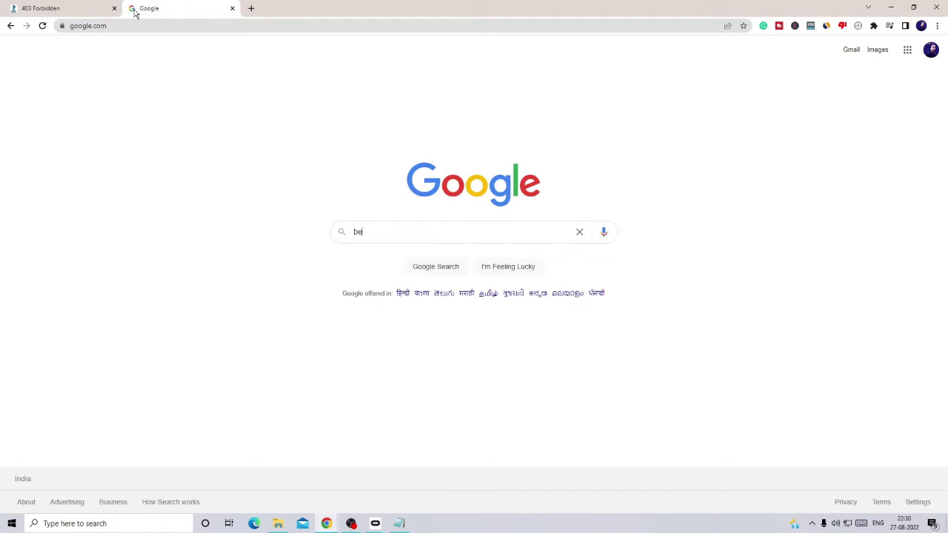
type("tternet ")
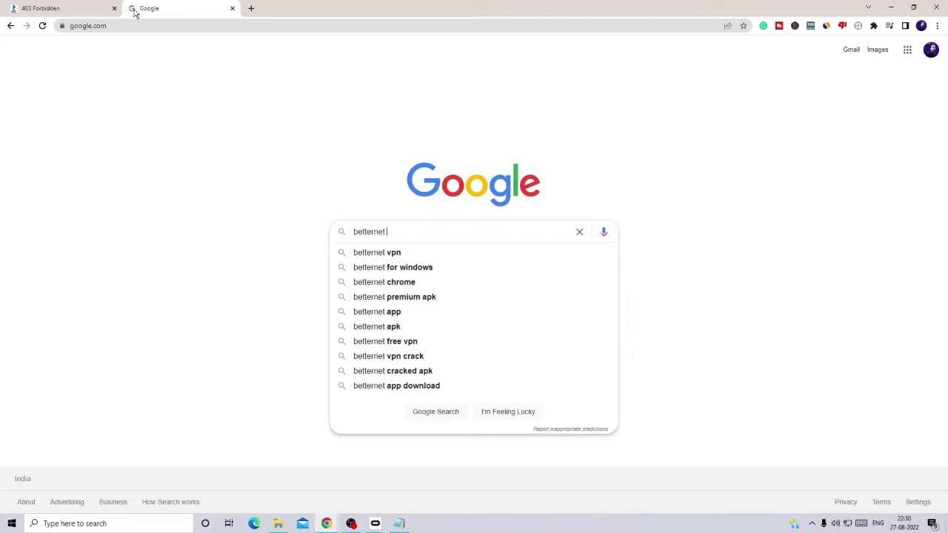
type("extension ")
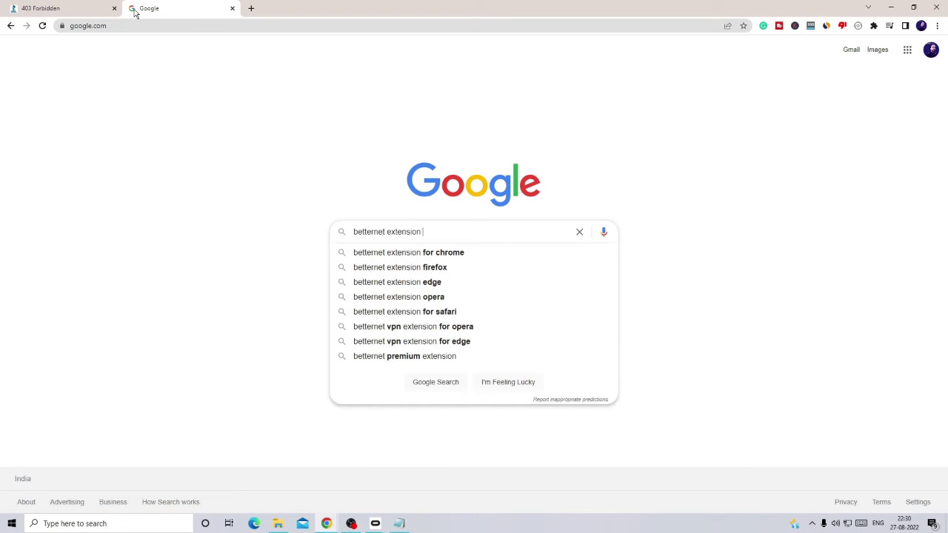
type("chrome")
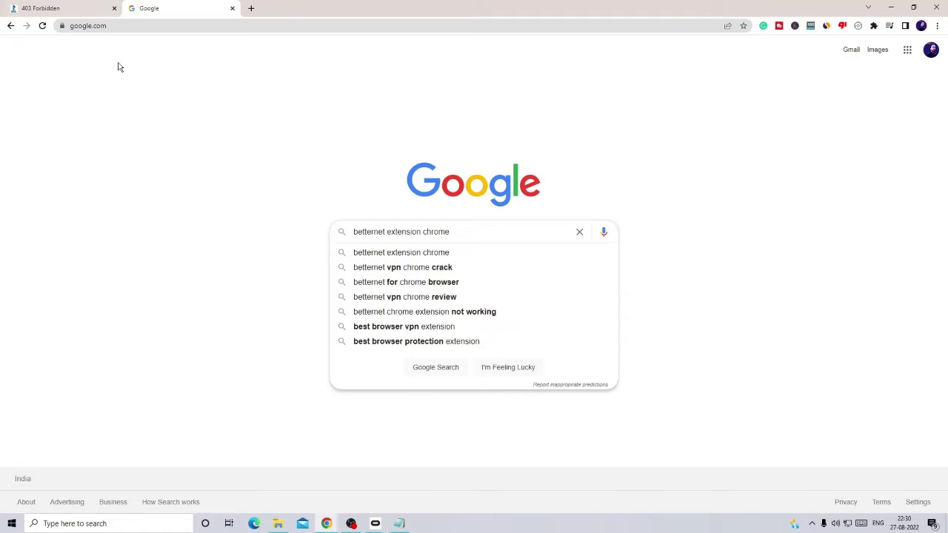
left_click(432, 254)
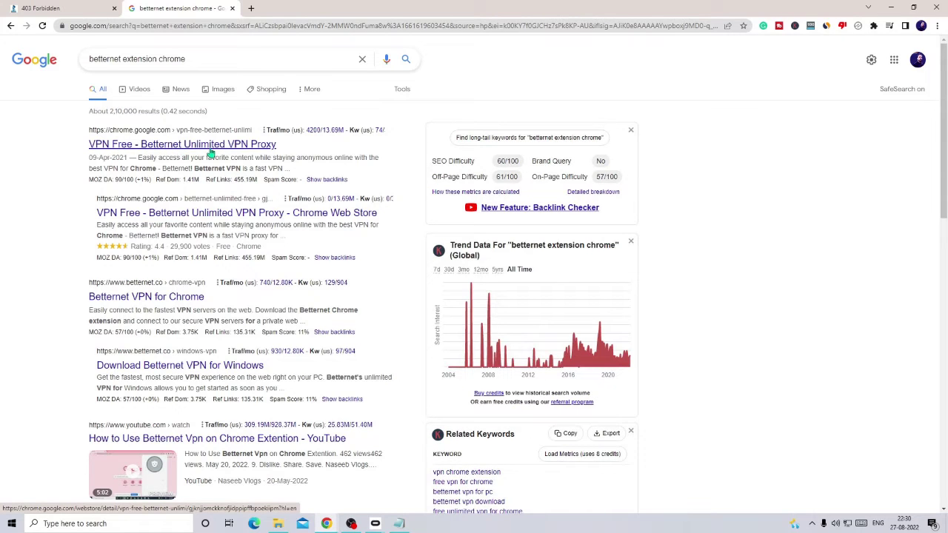
Open the Chrome Web Store page of VPN Free - Betternet Unlimited VPN Proxy and view its rating.
left_click(244, 146)
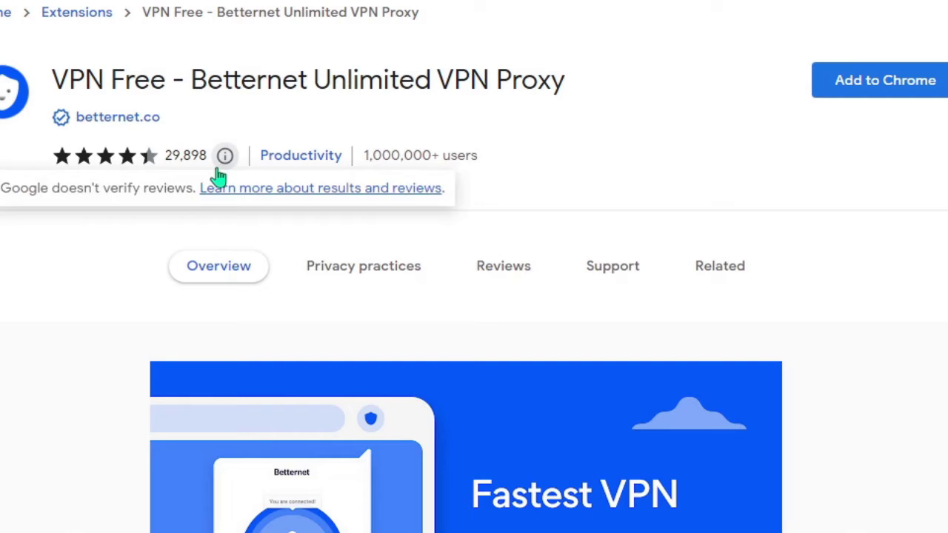
mouse_move(146, 165)
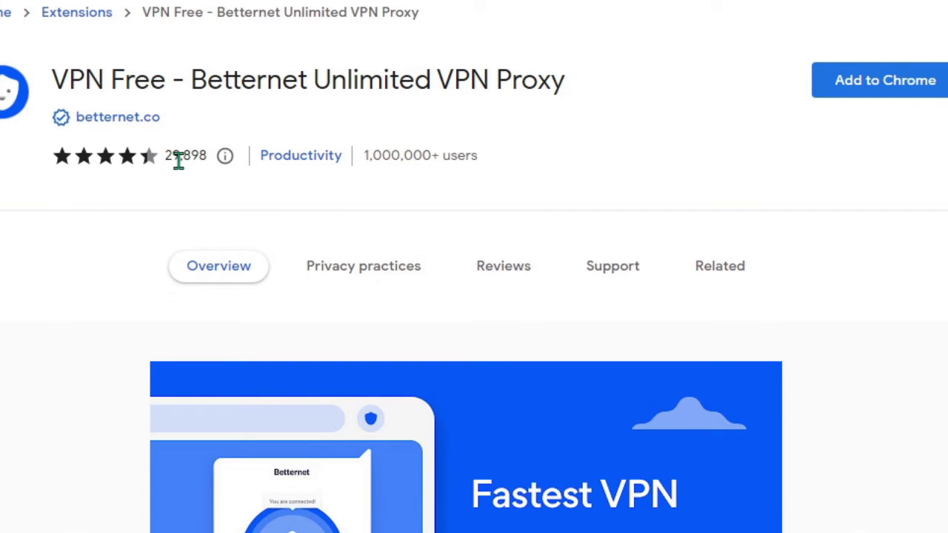
mouse_move(175, 162)
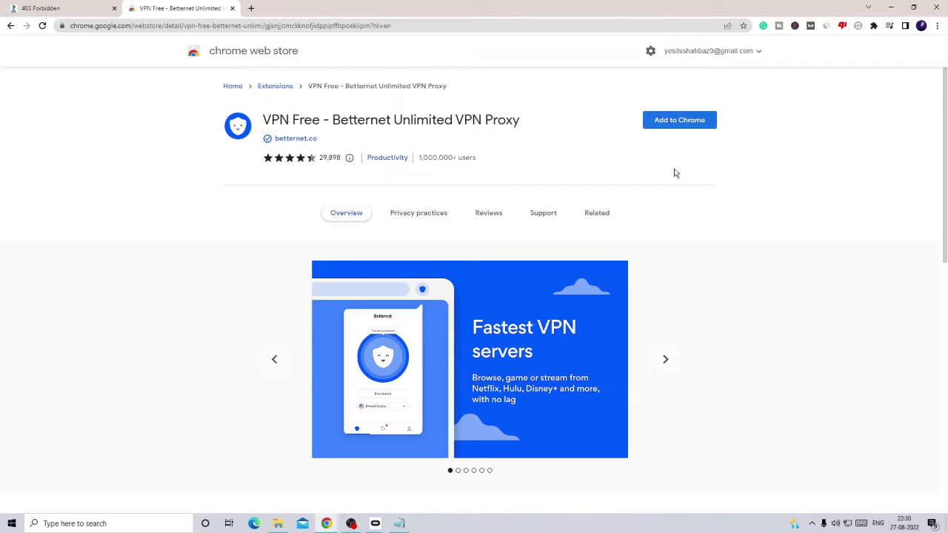
Add the VPN Free - Betternet Unlimited VPN Proxy extension to Chrome and pin it beside the other pinned extensions.
left_click(656, 122)
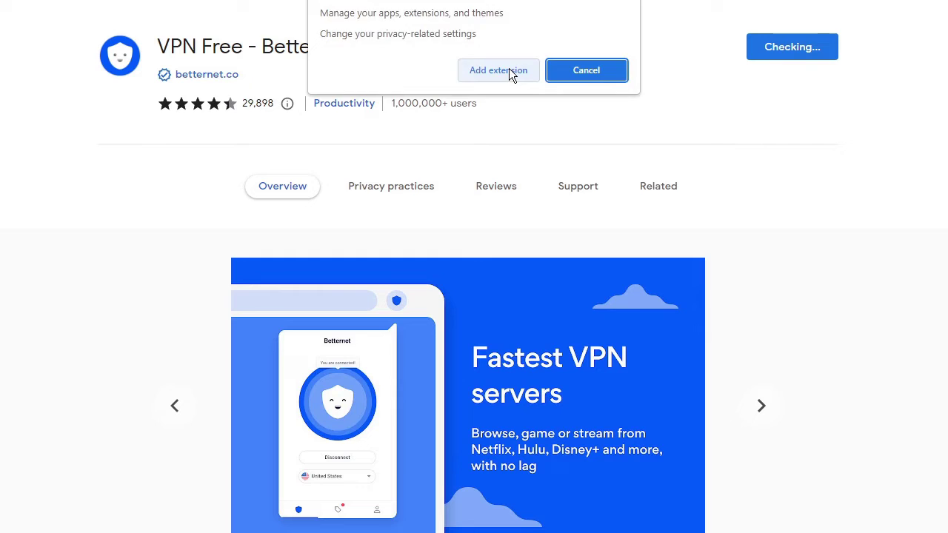
left_click(509, 70)
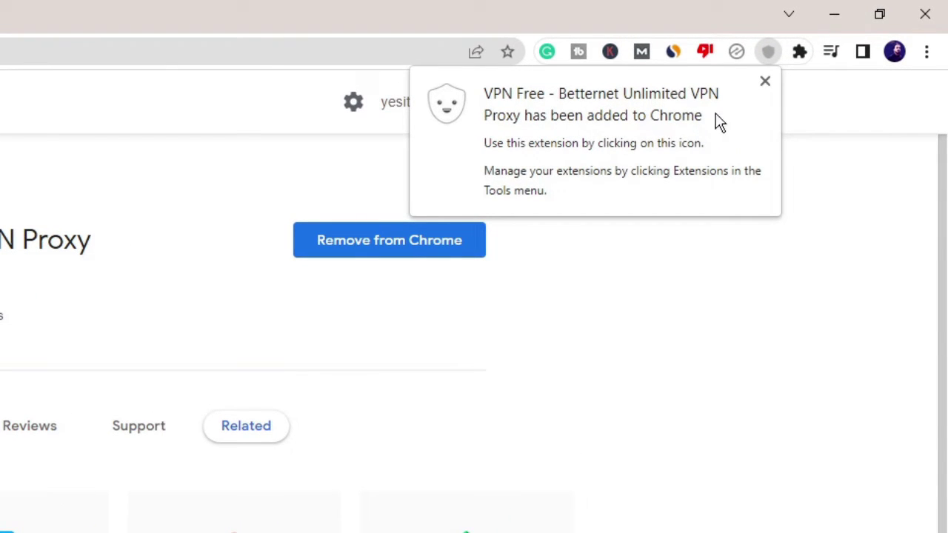
left_click(801, 59)
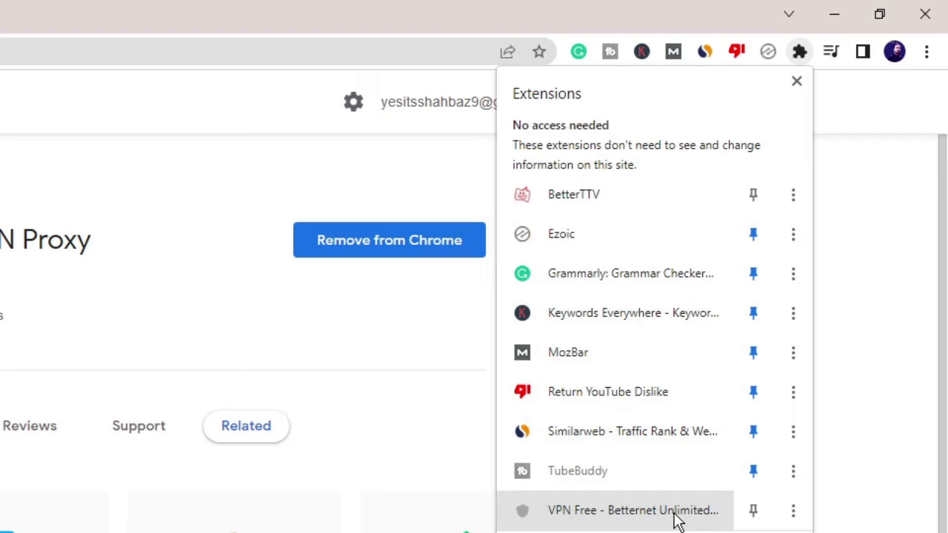
left_click(753, 513)
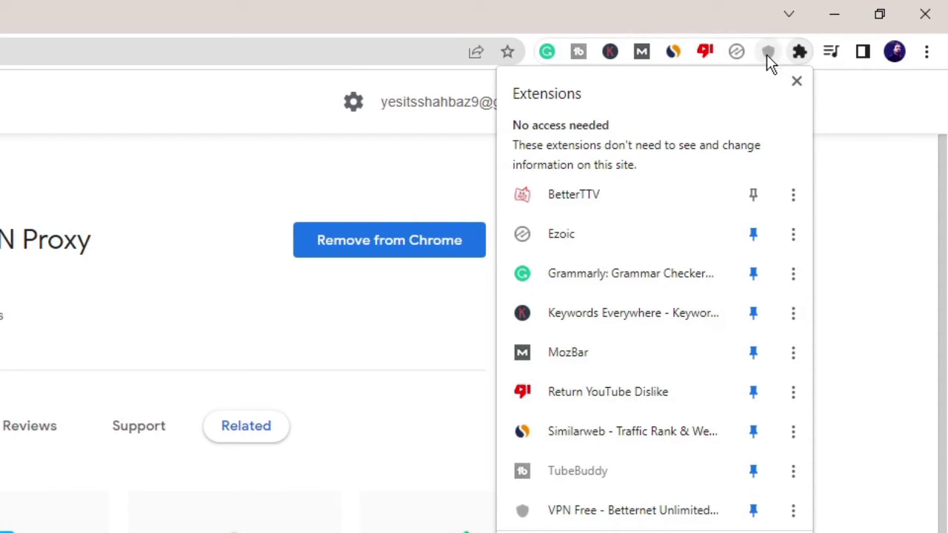
left_click(857, 161)
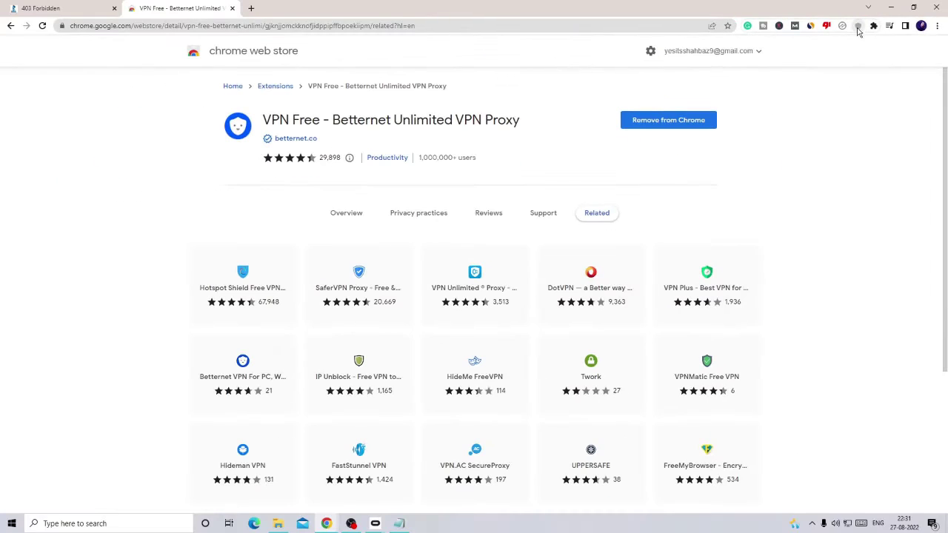
Return to the bbb.org page, connect the Betternet VPN with the Limited speed US location and reload the page.
left_click(61, 7)
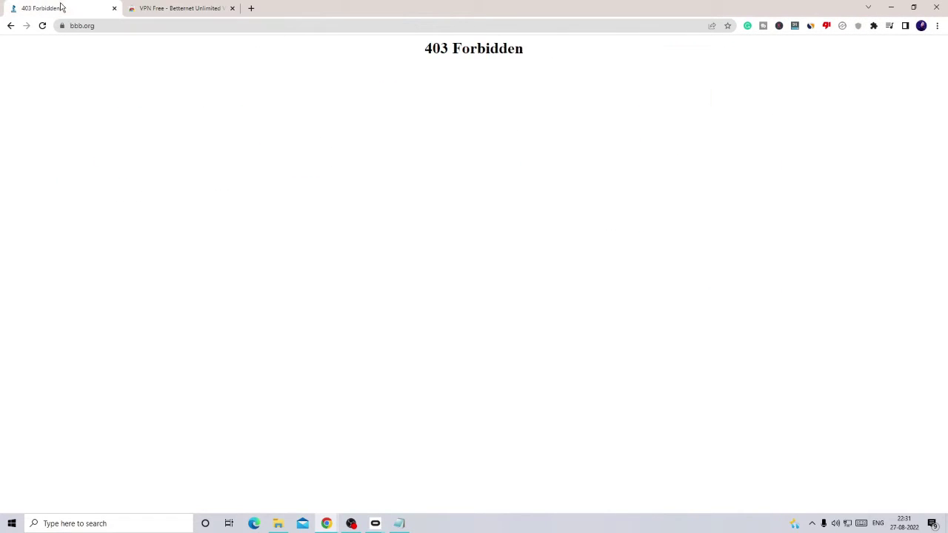
left_click(858, 27)
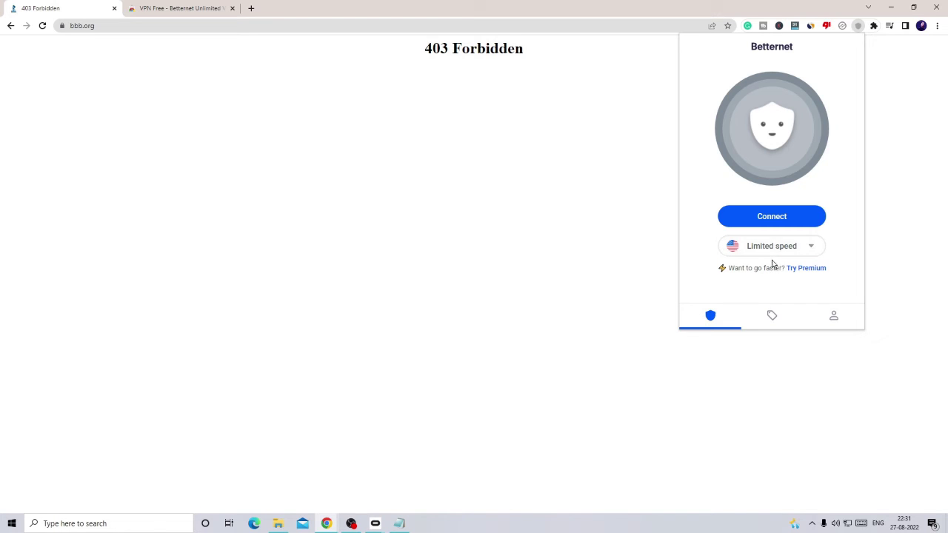
left_click(775, 220)
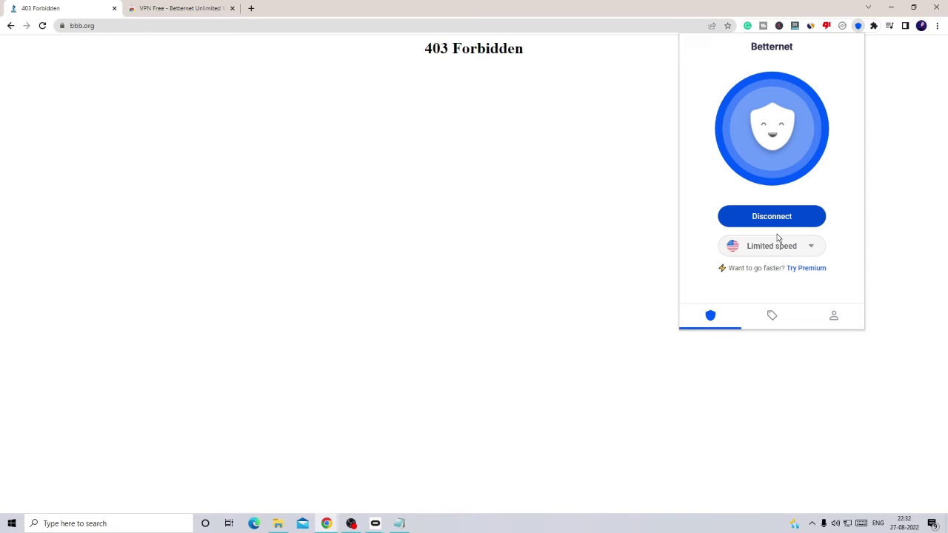
left_click(42, 26)
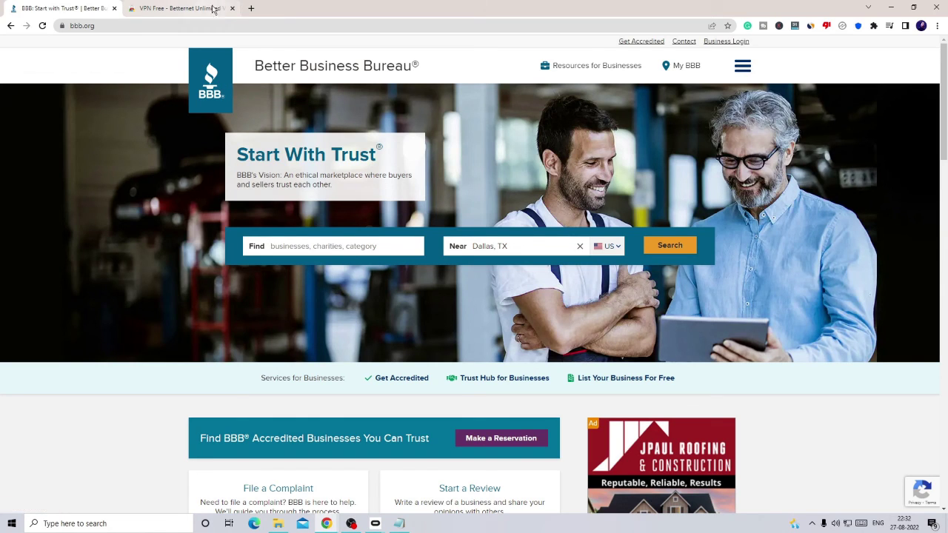
Open a new browser tab.
left_click(250, 8)
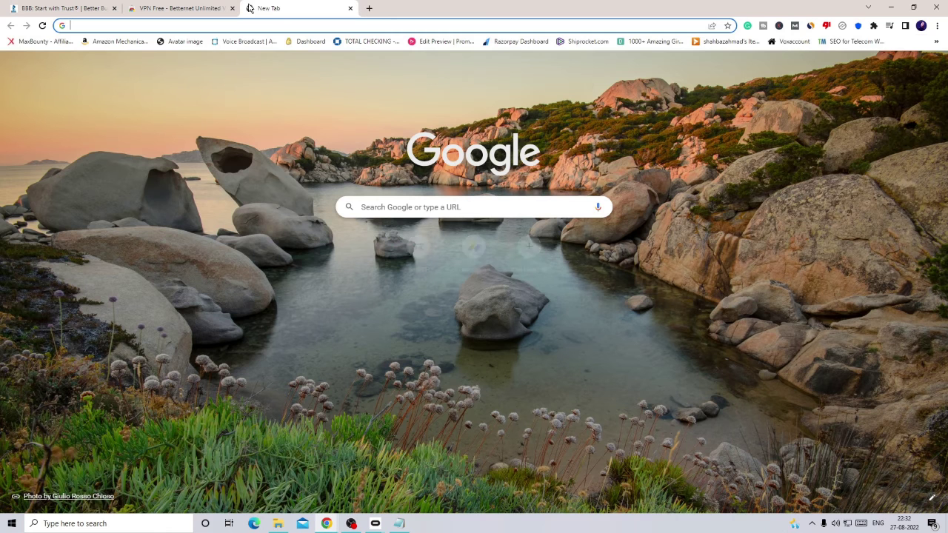